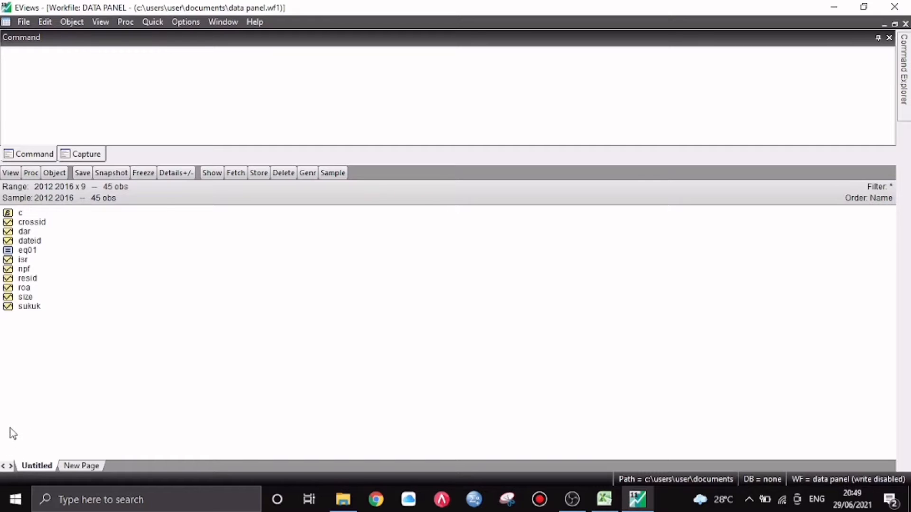
Open equation eq01 and re-estimate it with the cross-section effects set to Fixed
click(26, 246)
double_click(26, 246)
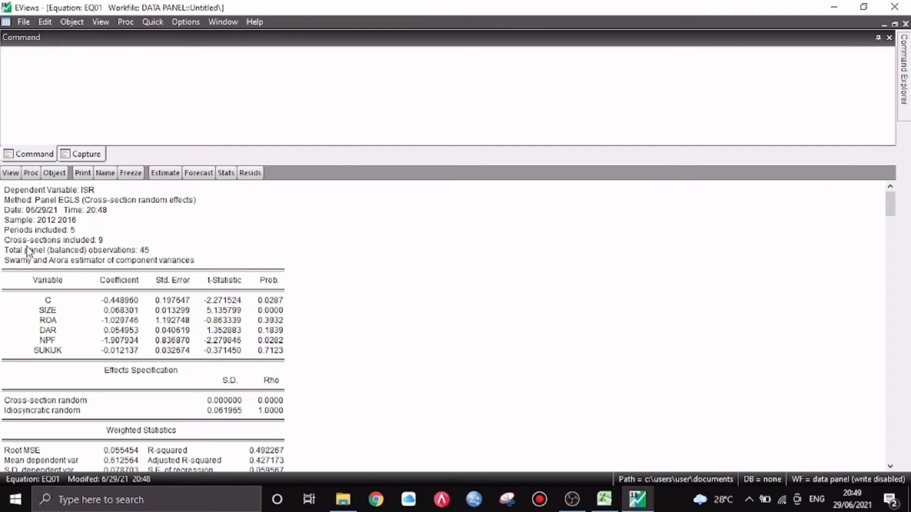
click(165, 173)
click(349, 211)
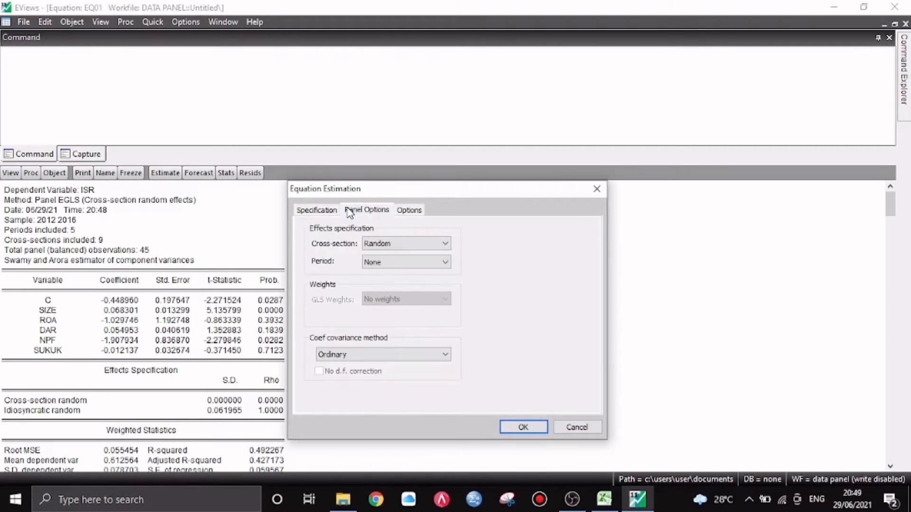
click(406, 244)
click(403, 264)
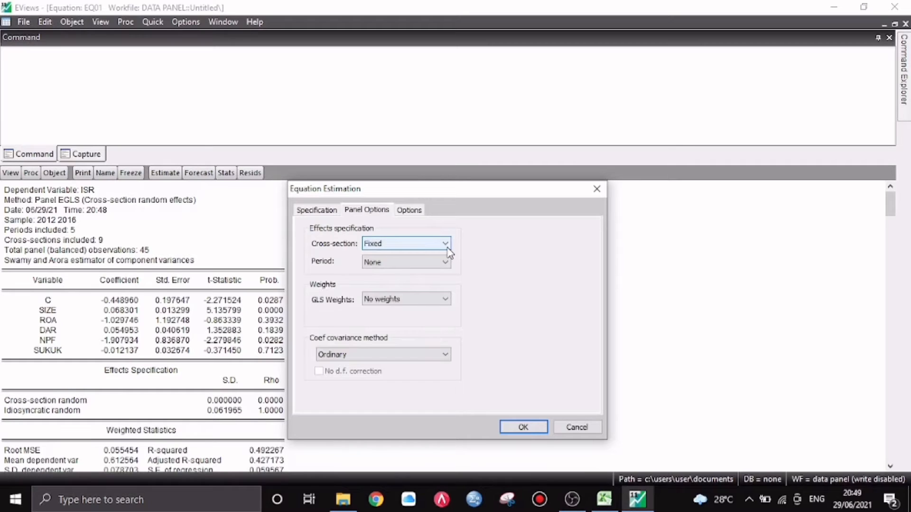
click(518, 428)
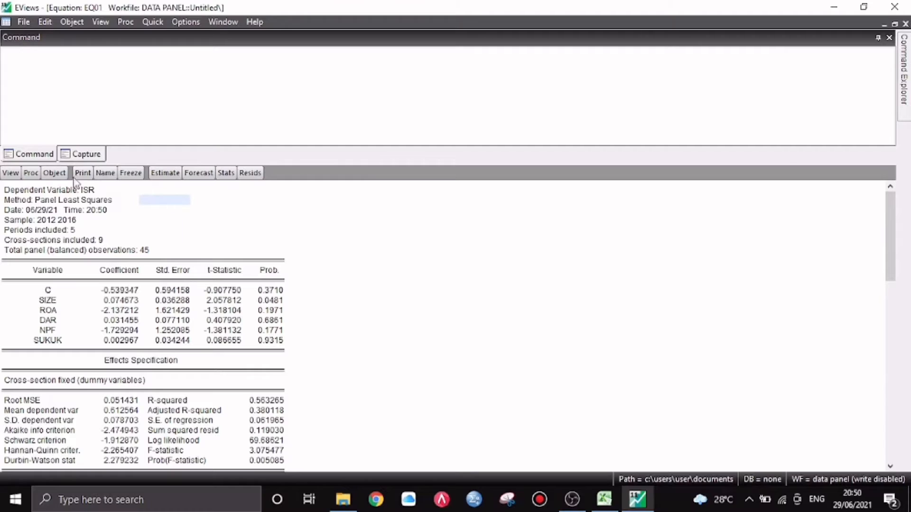
Run the Redundant Fixed Effects - Likelihood Ratio test on the fixed-effects equation
click(10, 173)
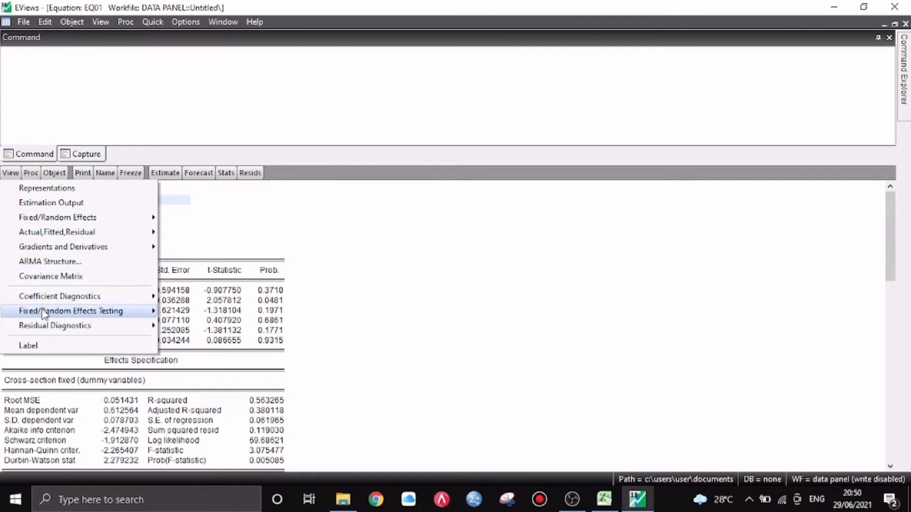
mouse_move(45, 313)
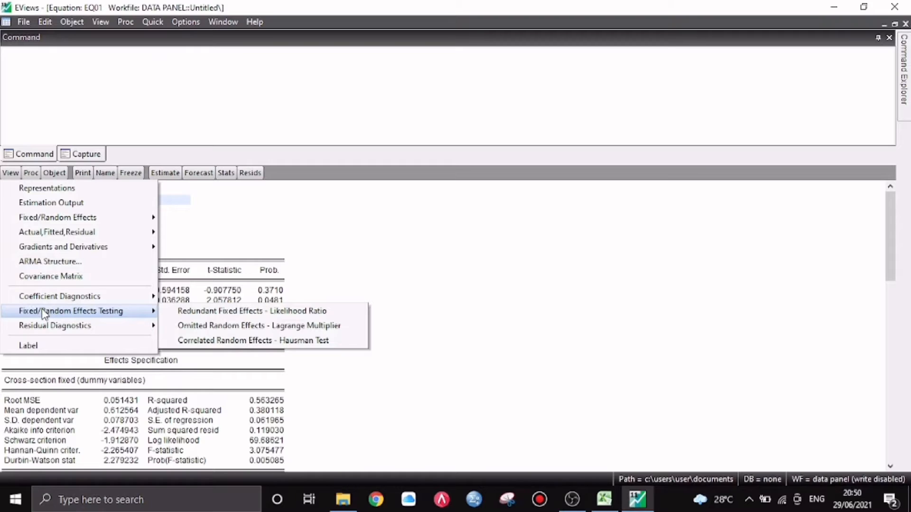
click(183, 313)
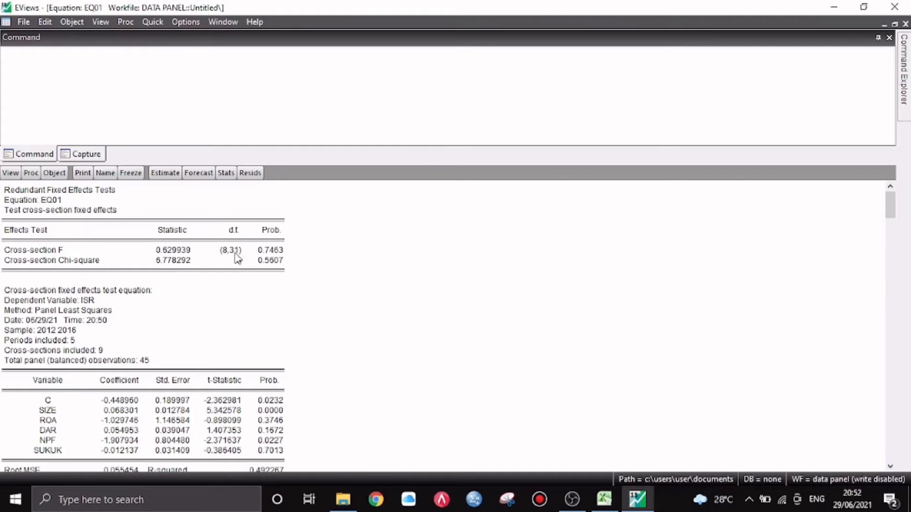
Close the EQ01 equation window and maximize the DATA PANEL workfile window
click(894, 24)
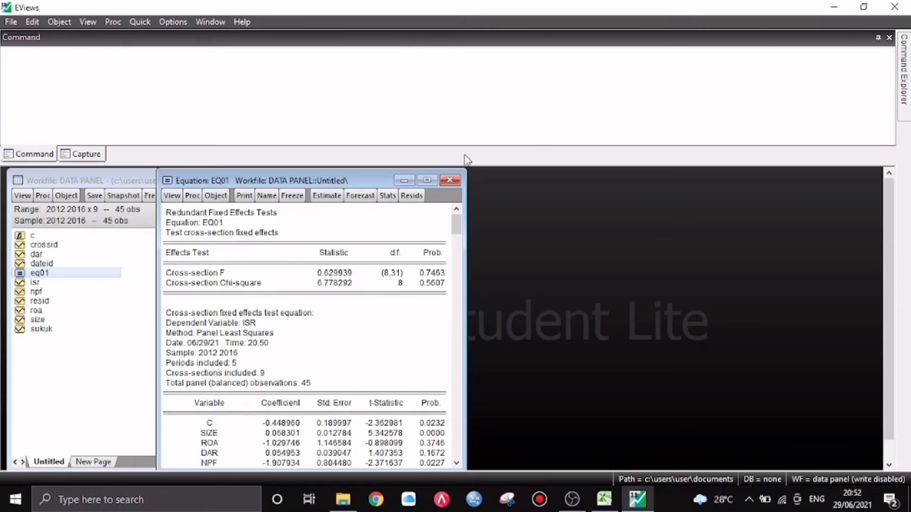
click(450, 181)
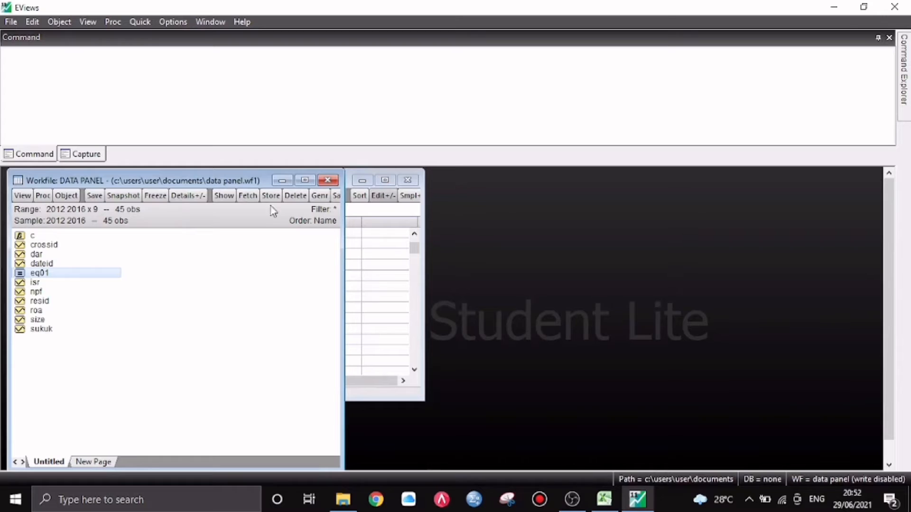
click(310, 180)
click(195, 271)
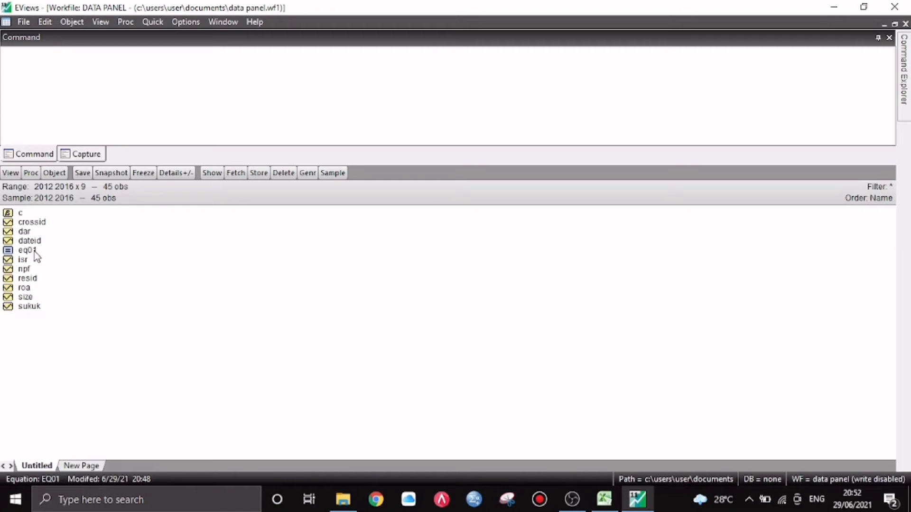
Reopen equation eq01 and re-estimate it with the cross-section effects set to Random
double_click(34, 250)
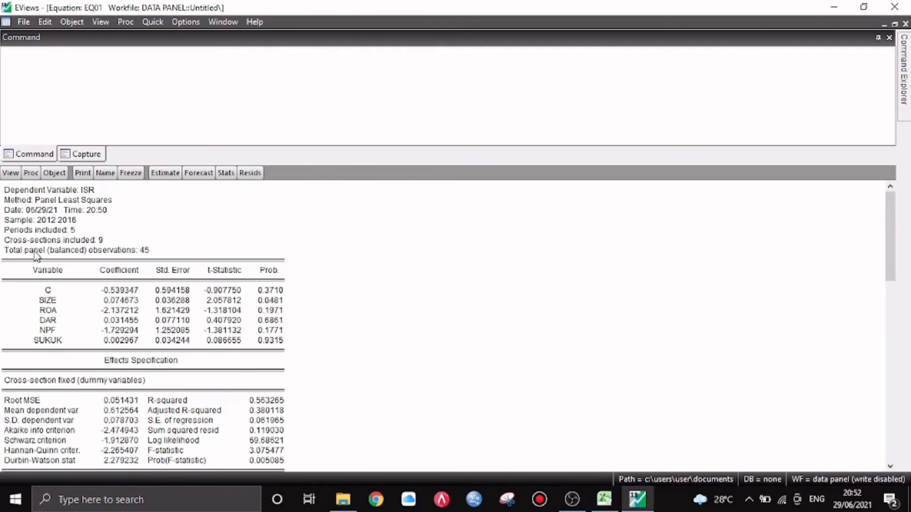
click(165, 176)
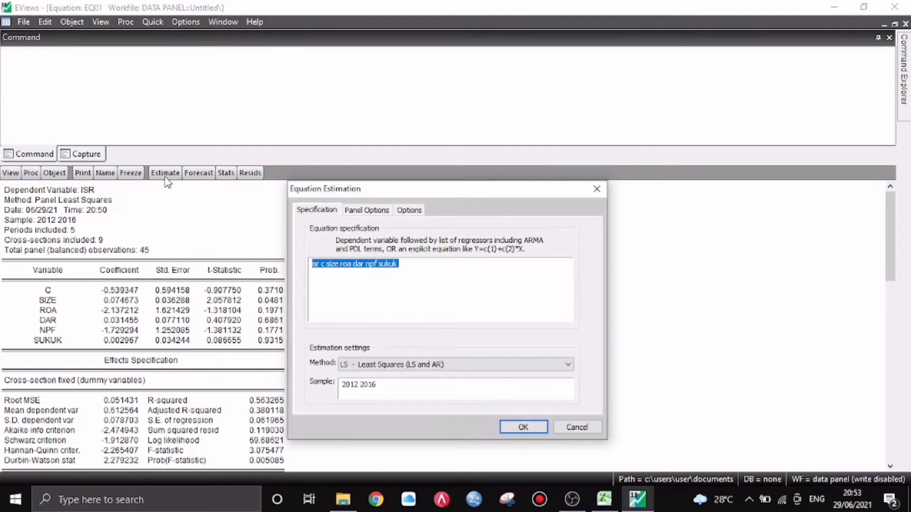
click(374, 210)
click(397, 244)
click(386, 274)
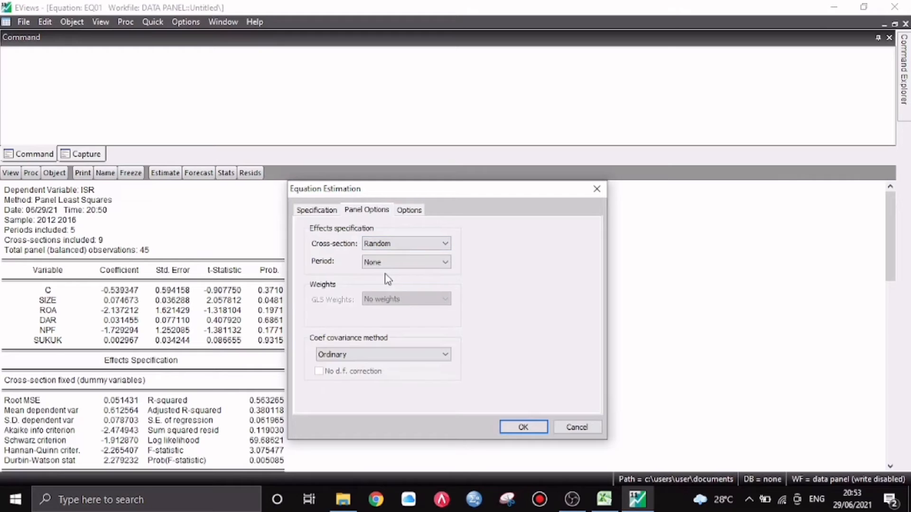
click(523, 427)
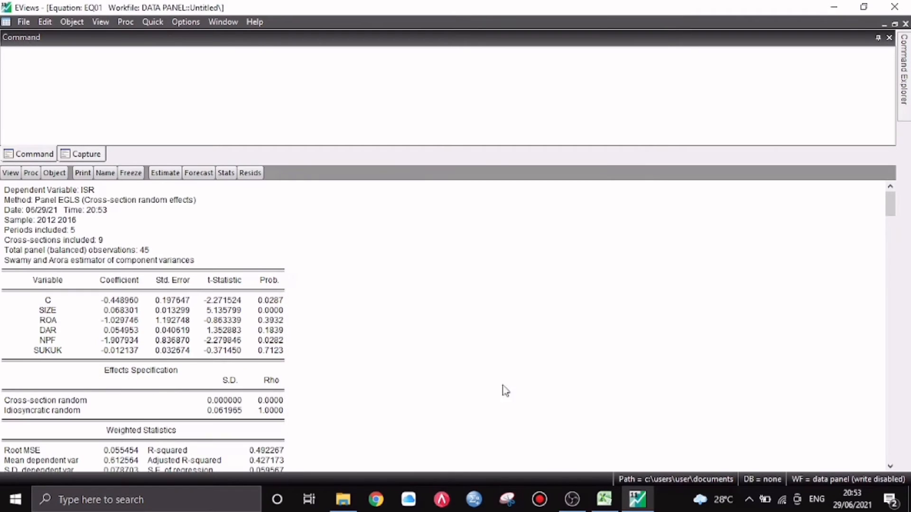
Run the Correlated Random Effects - Hausman Test on the random-effects equation
click(10, 174)
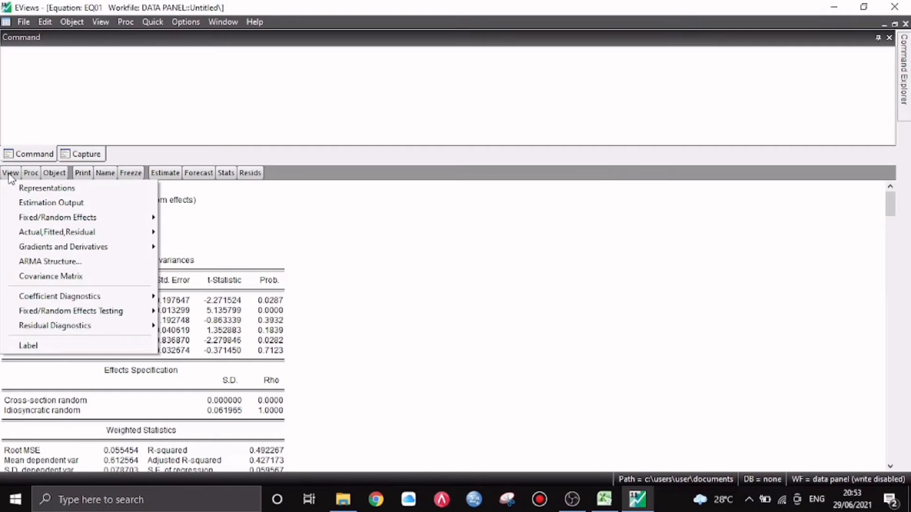
mouse_move(59, 312)
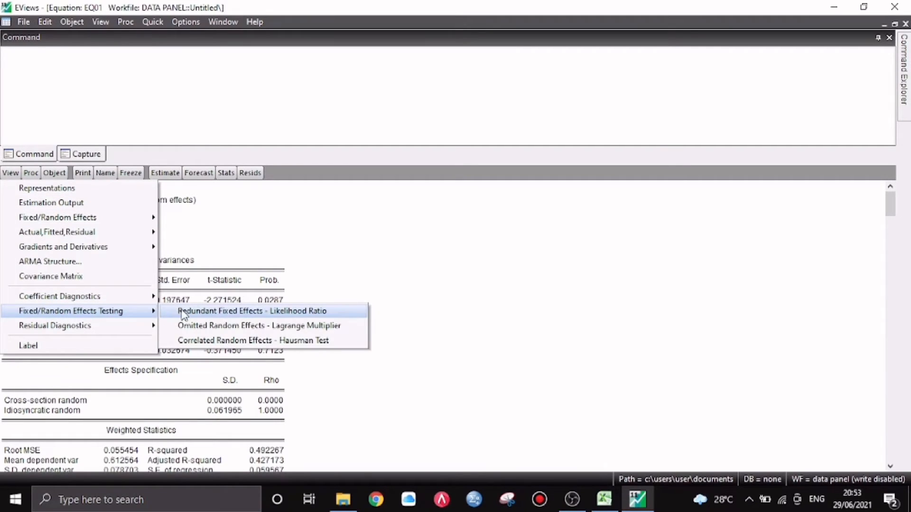
click(194, 341)
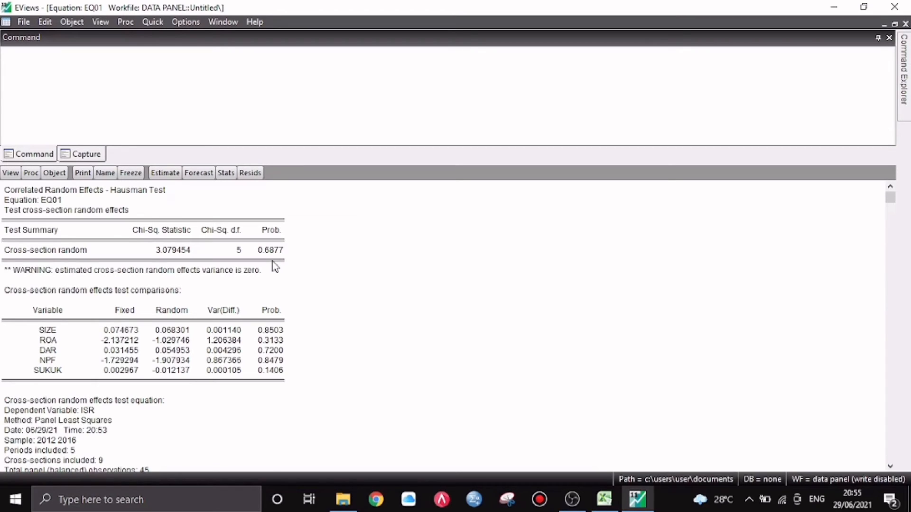
Restore the EQ01 window from full size, bring the DATA PANEL workfile to the front and maximize it
click(895, 23)
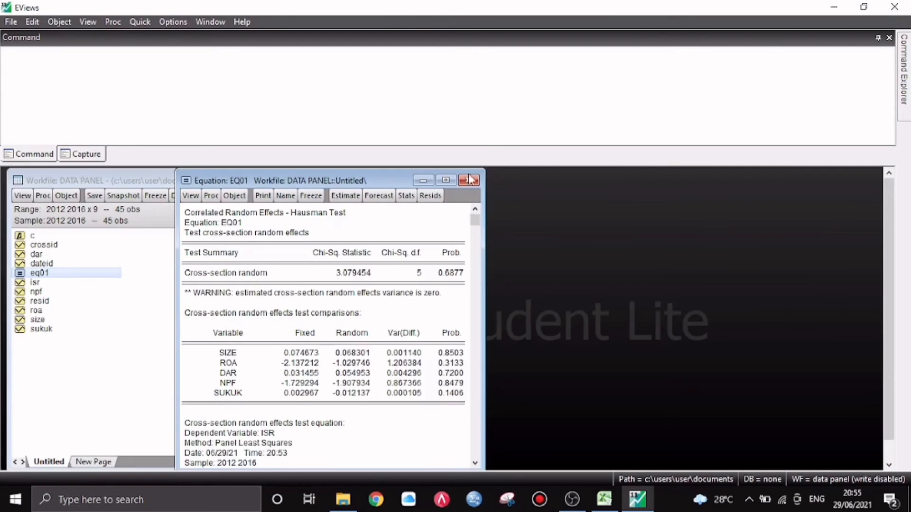
click(93, 181)
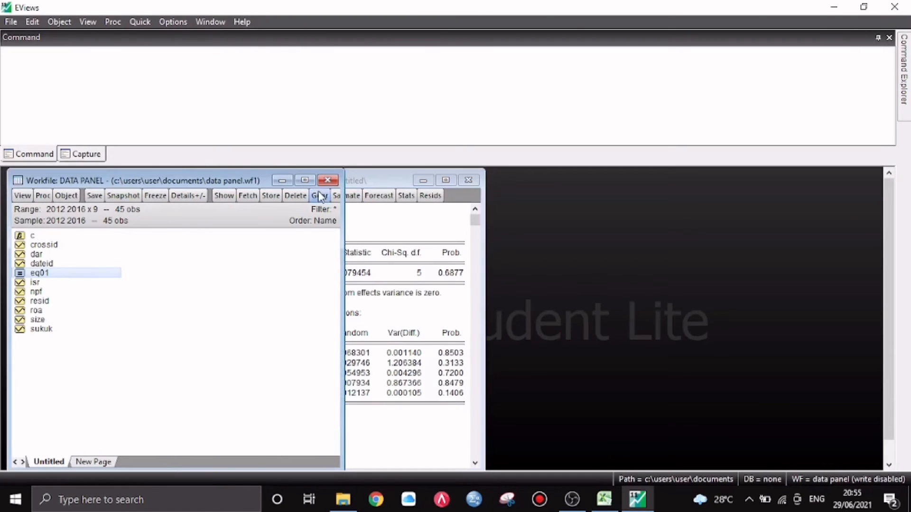
click(304, 180)
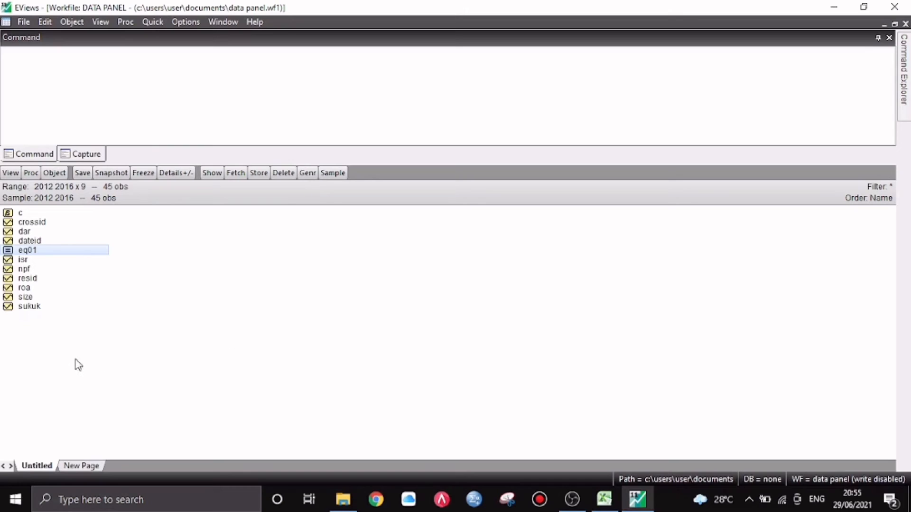
Open eq01 from the workfile and re-estimate it with the cross-section effects set to None
click(55, 254)
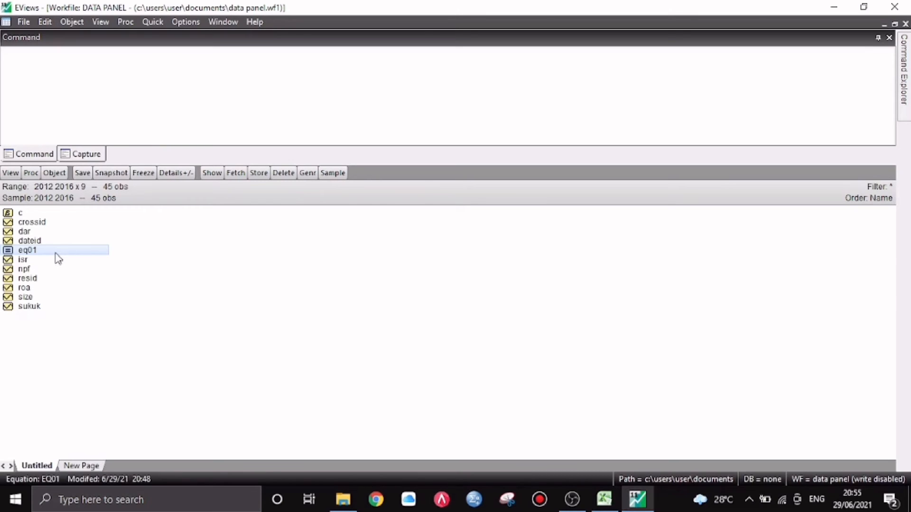
double_click(55, 253)
click(164, 172)
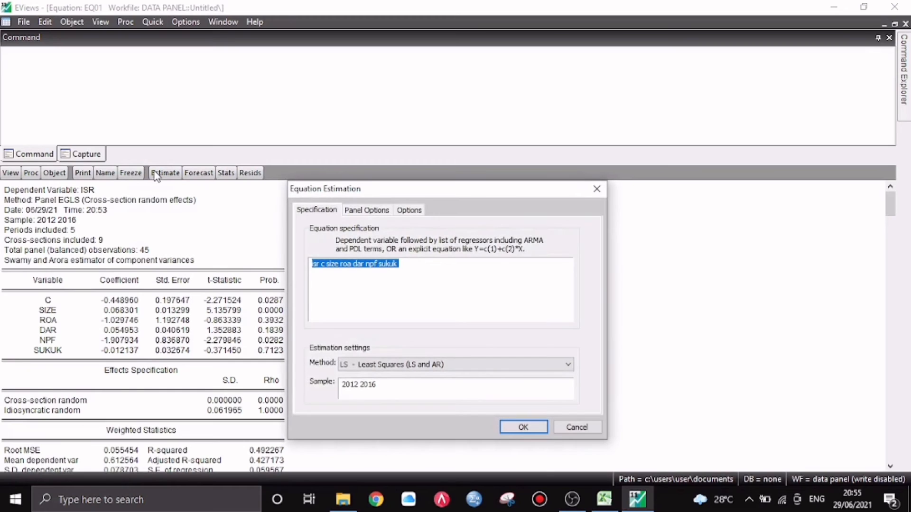
click(363, 212)
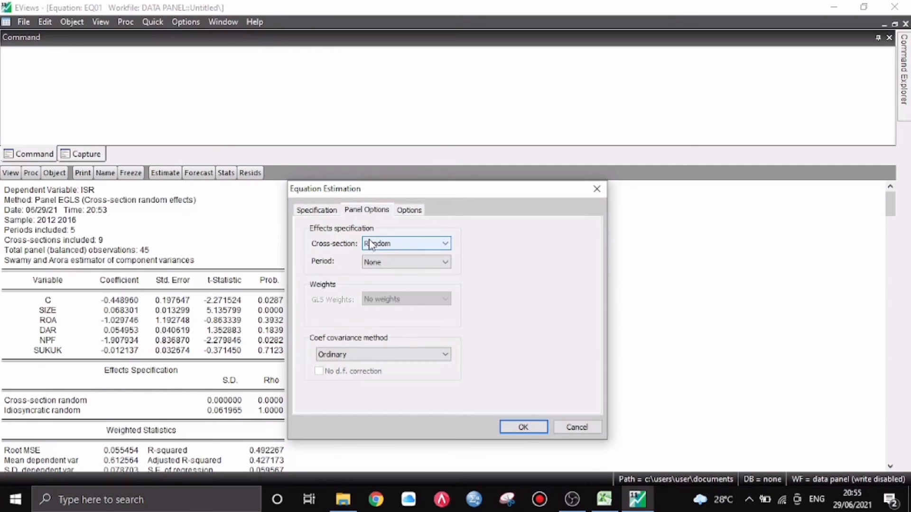
click(370, 243)
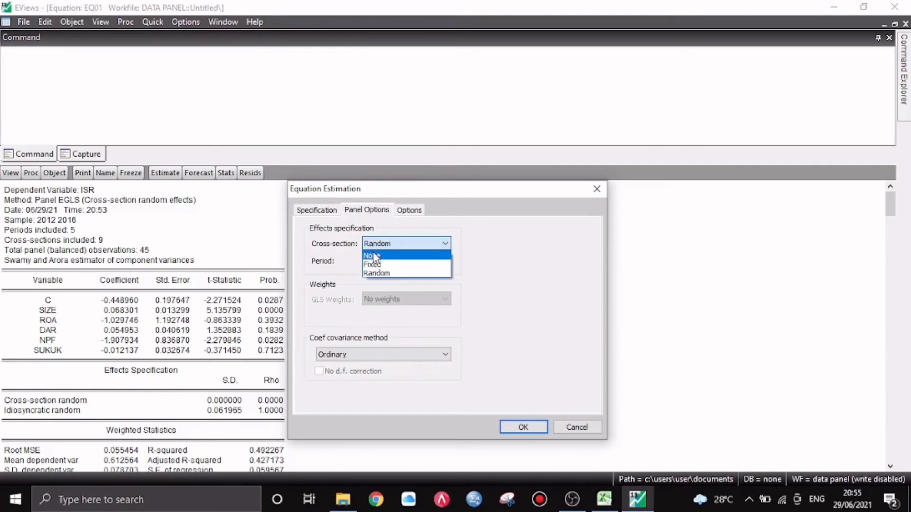
click(374, 255)
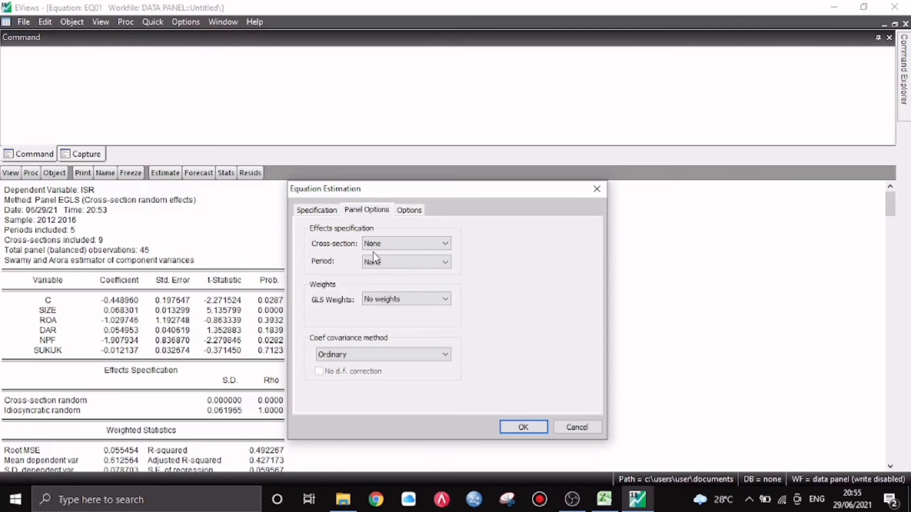
click(505, 426)
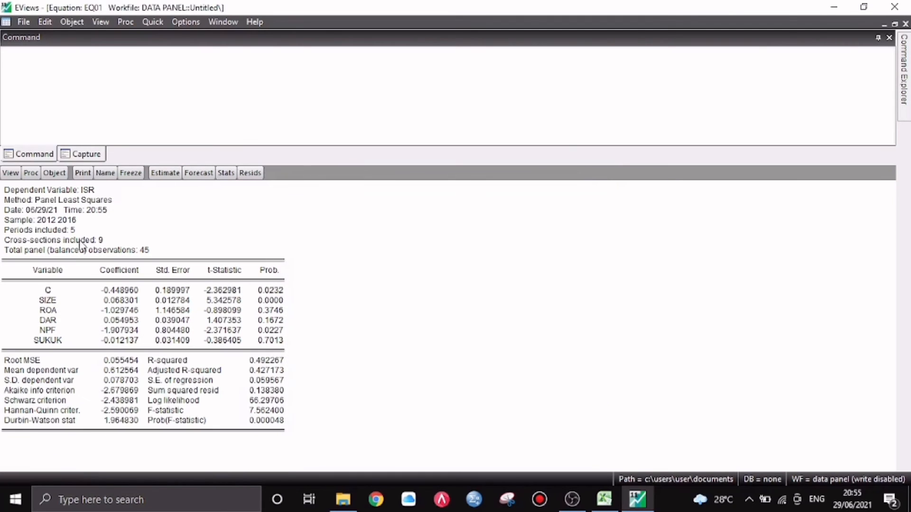
Run the Omitted Random Effects - Lagrange Multiplier test on the equation without cross-section effects
click(6, 175)
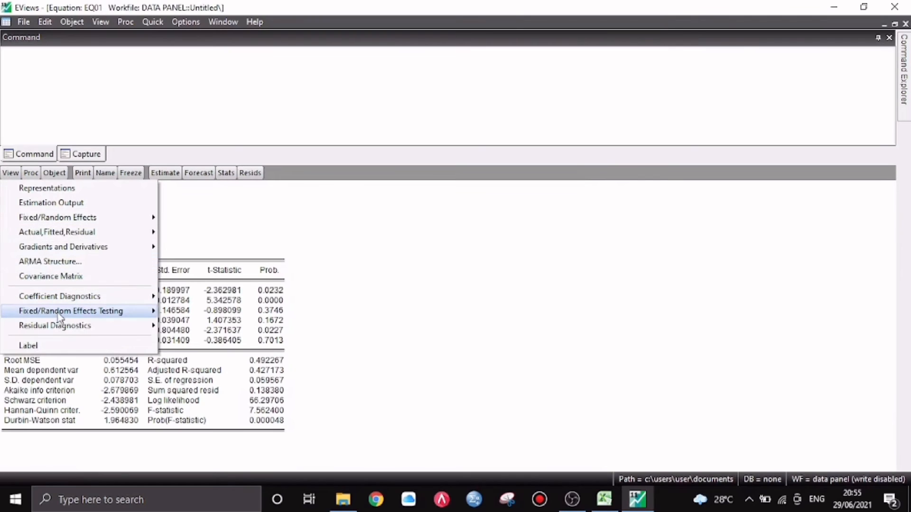
mouse_move(59, 317)
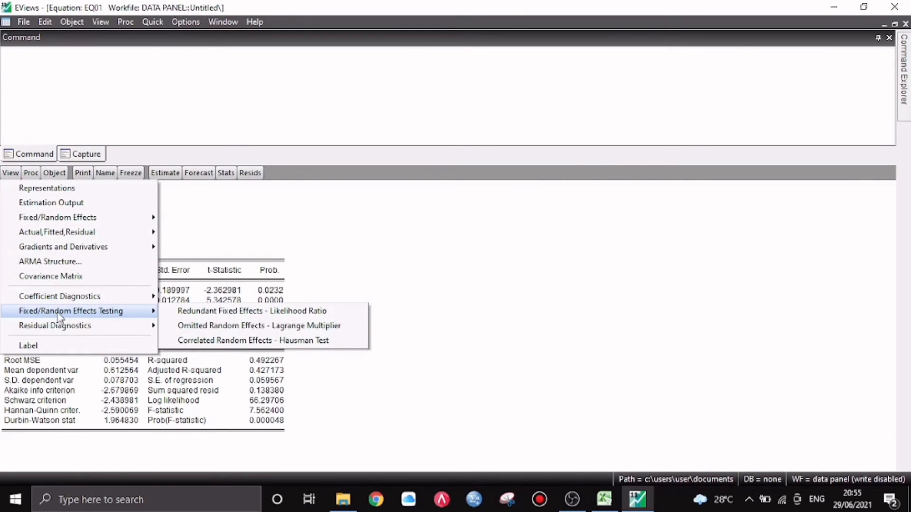
click(179, 327)
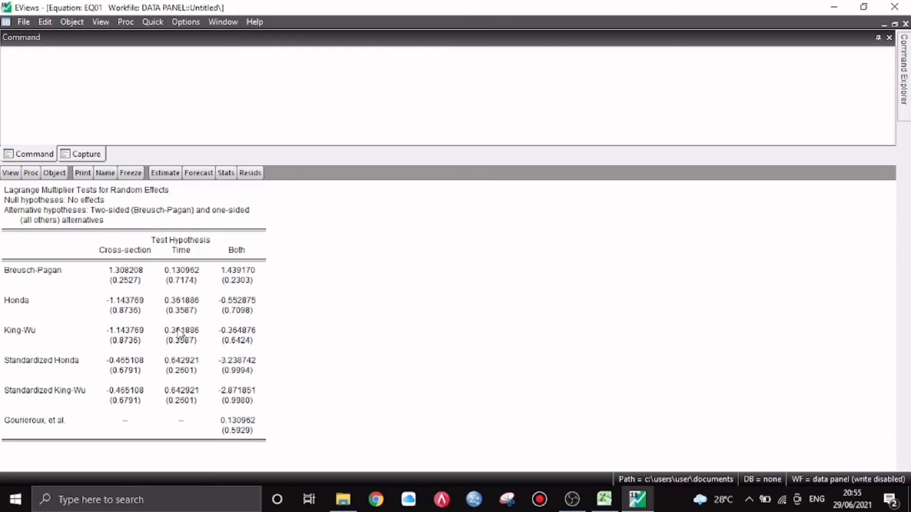